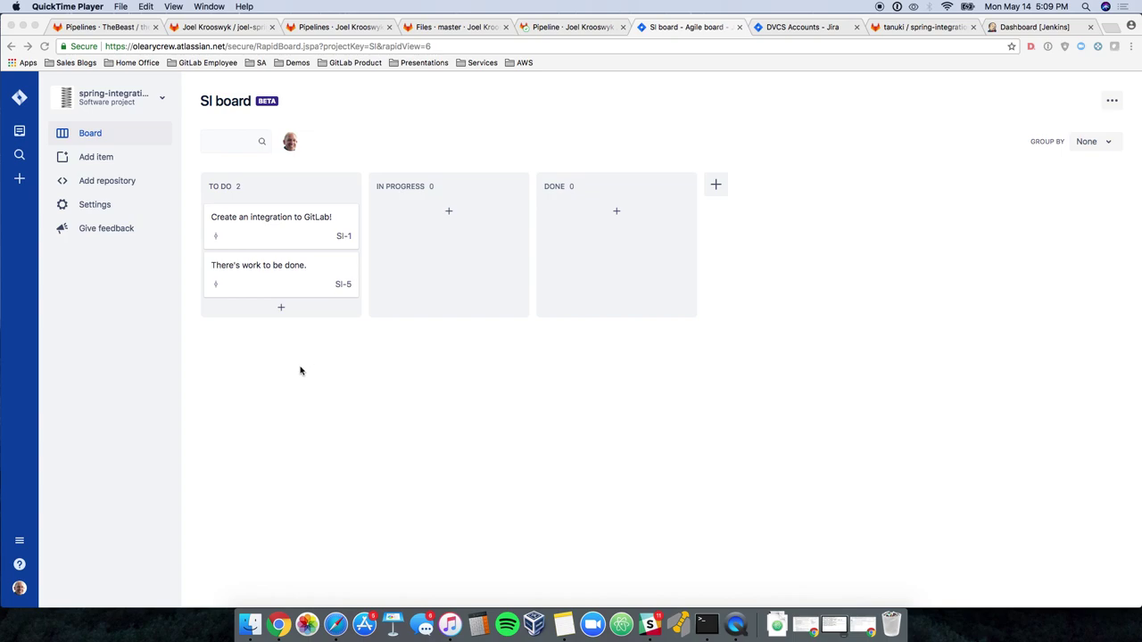
# Step: Create a To Do issue titled 'More work to be done' on the SI board, making SI-6
pyautogui.click(280, 309)
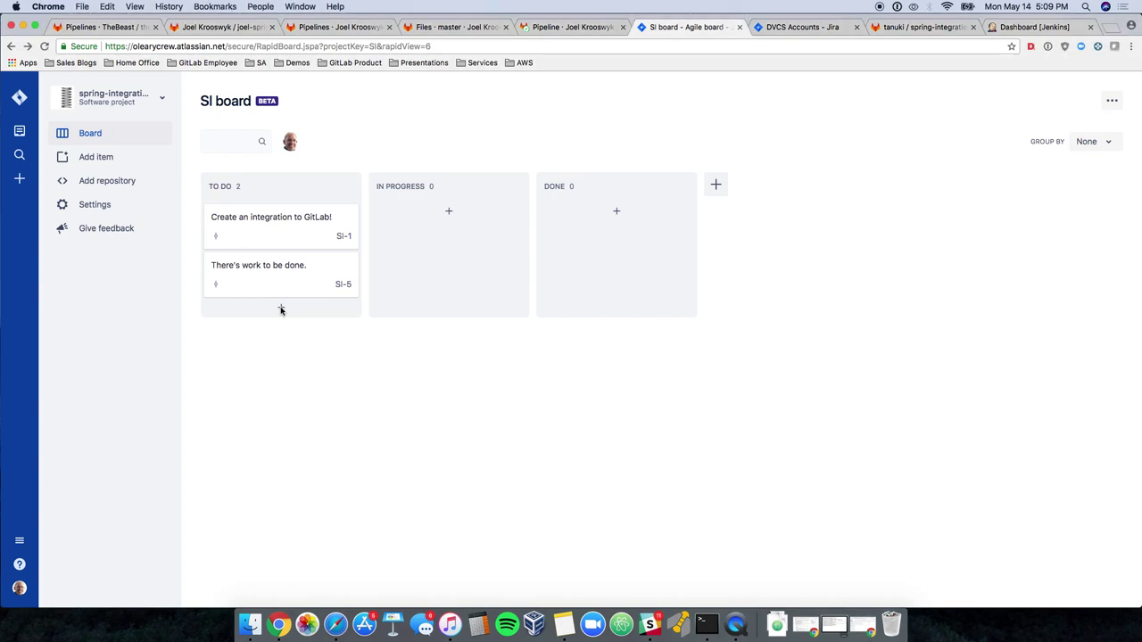
pyautogui.click(280, 309)
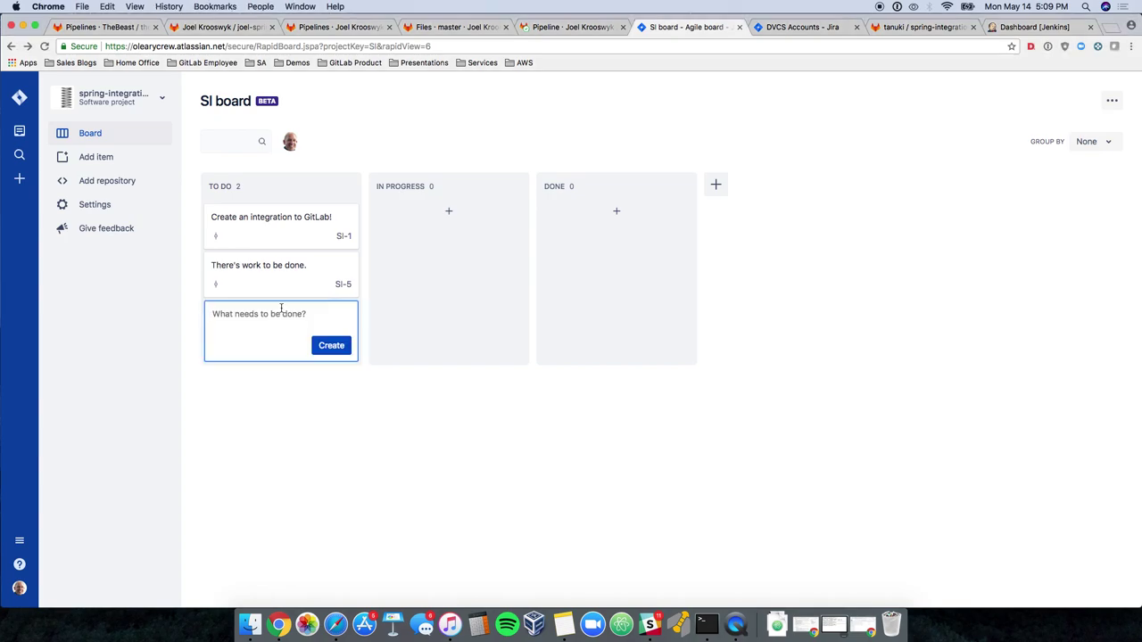
pyautogui.write('More work to be done')
pyautogui.click(331, 345)
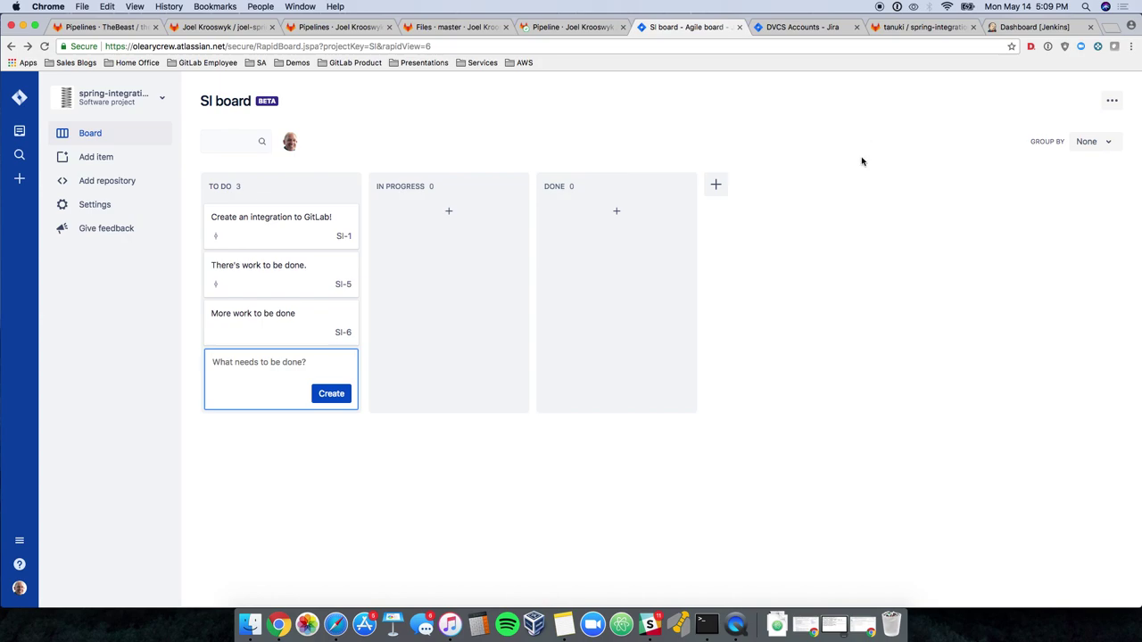
# Step: Open autodevops.gitlab-ci.yml from the spring-integrations repository files in the GitLab editor
pyautogui.click(909, 27)
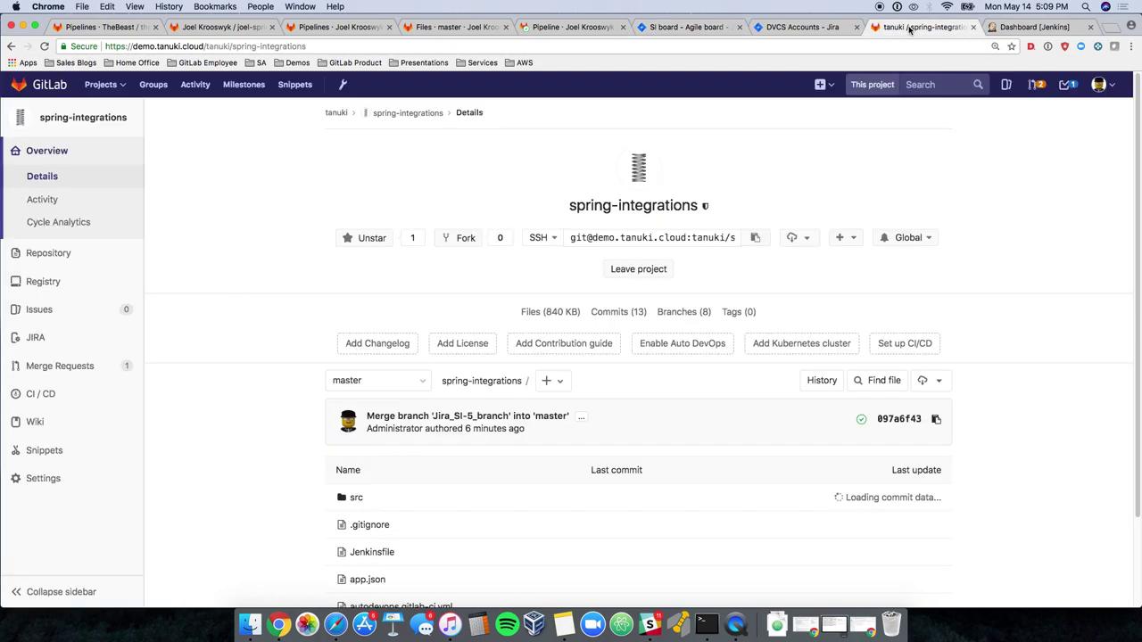
pyautogui.click(43, 256)
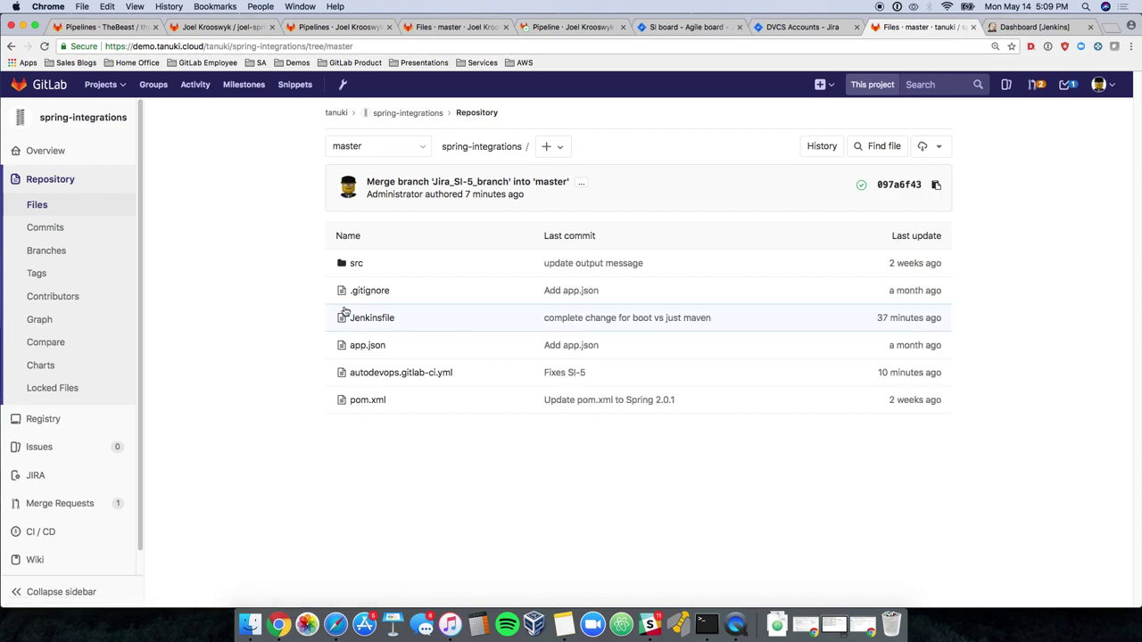
pyautogui.click(379, 373)
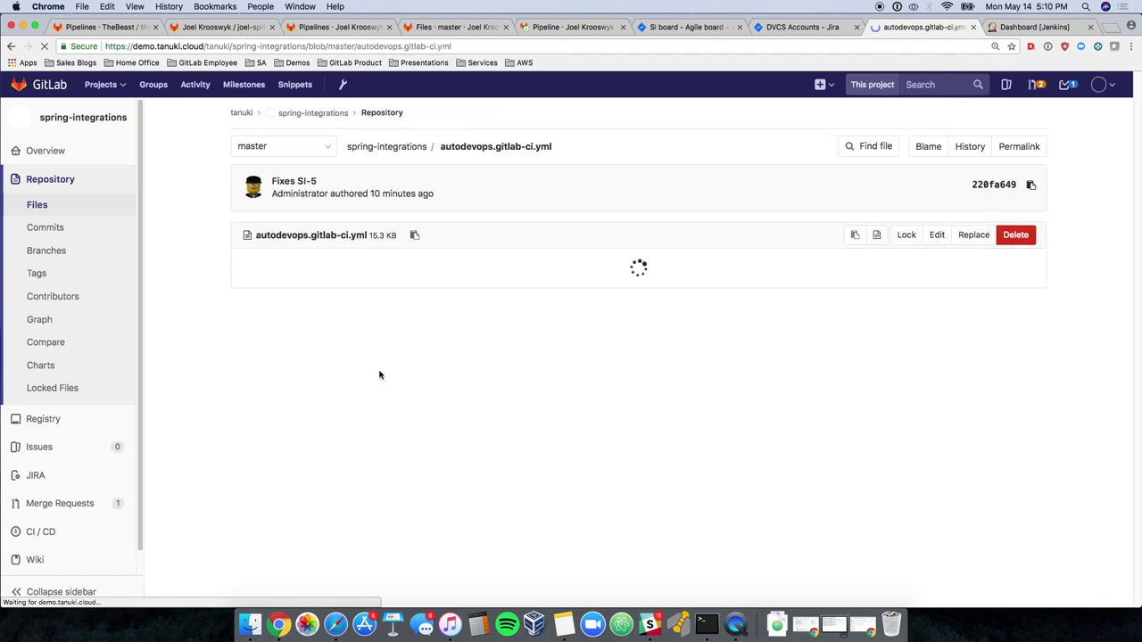
pyautogui.click(936, 234)
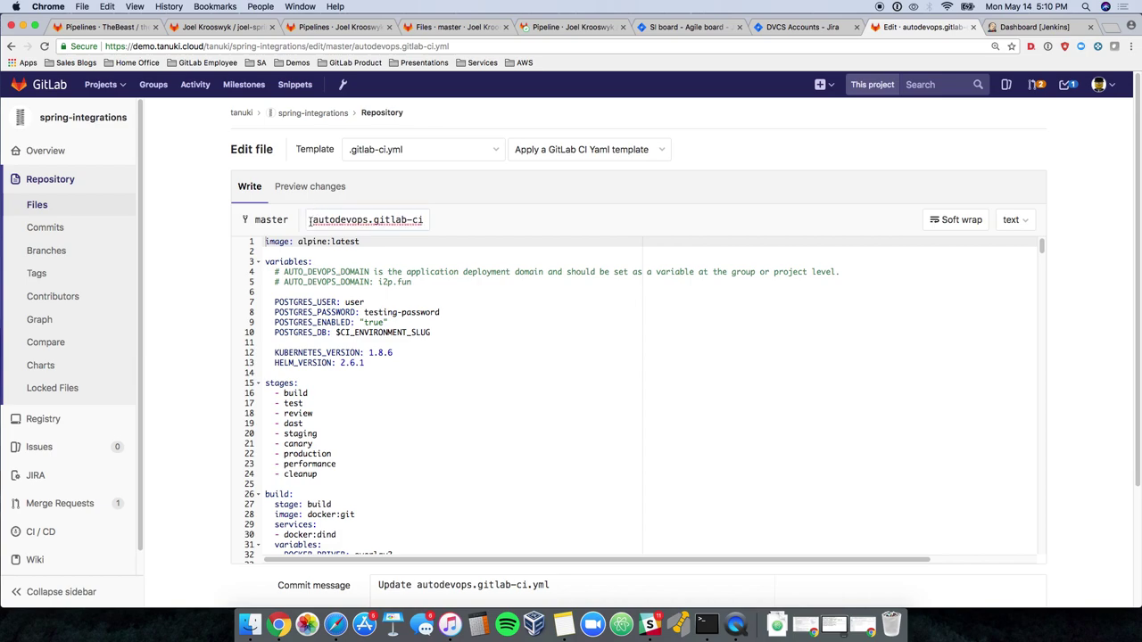
# Step: Rename the file to .autodevops.gitlab-ci.yml and check SI-6 on the Jira board
pyautogui.click(311, 220)
pyautogui.write('.')
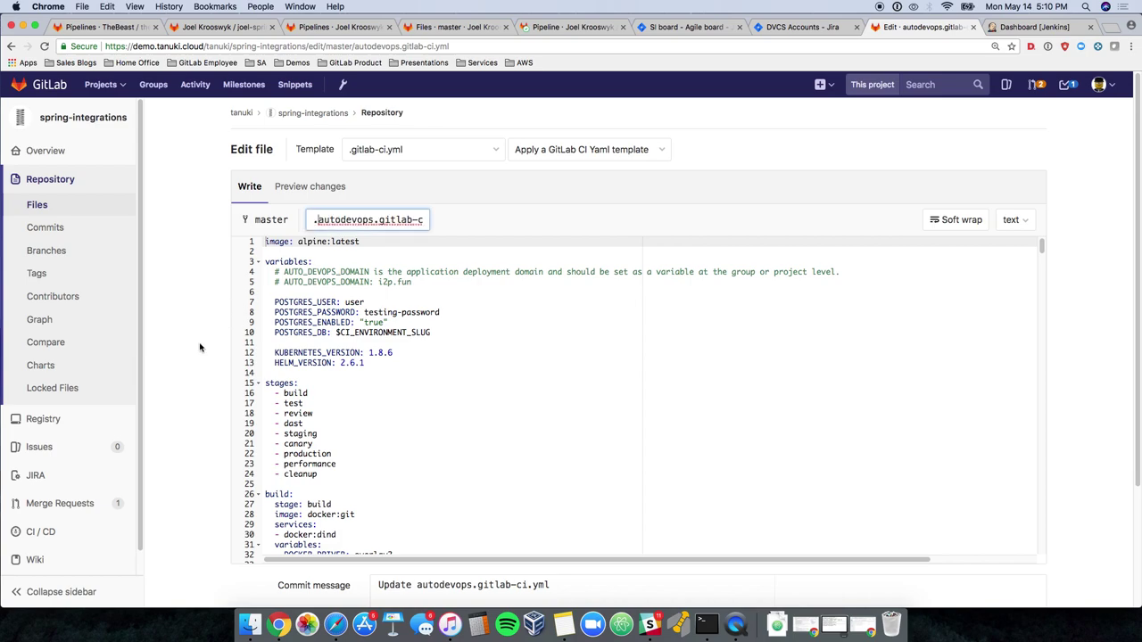
pyautogui.scroll(-4, 189, 372)
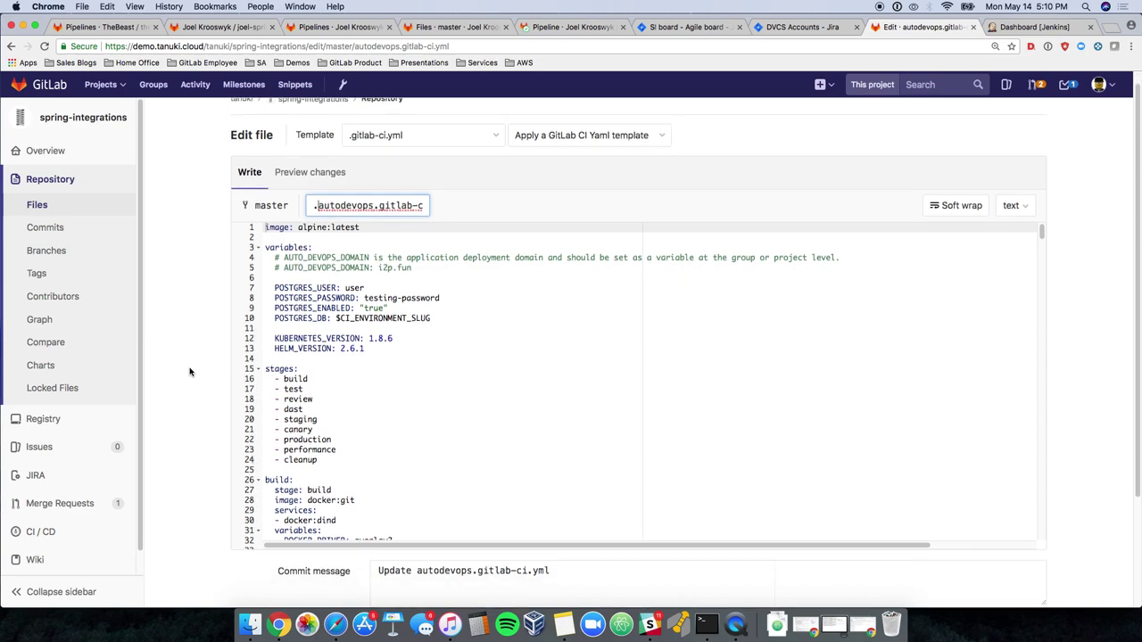
pyautogui.moveTo(548, 432); pyautogui.dragTo(362, 432)
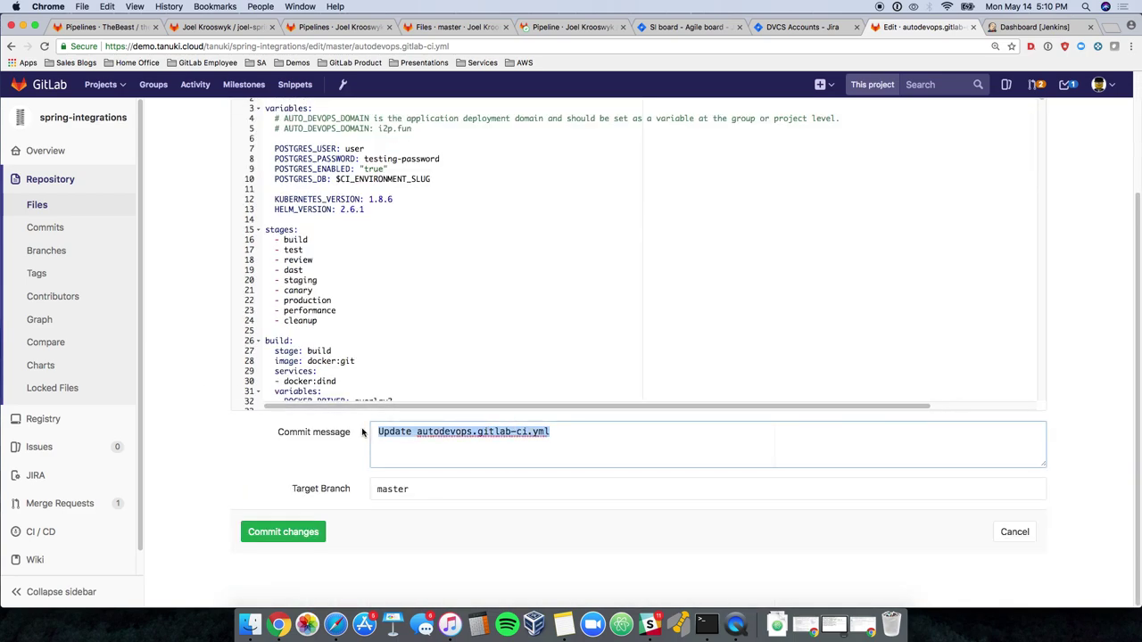
pyautogui.click(671, 28)
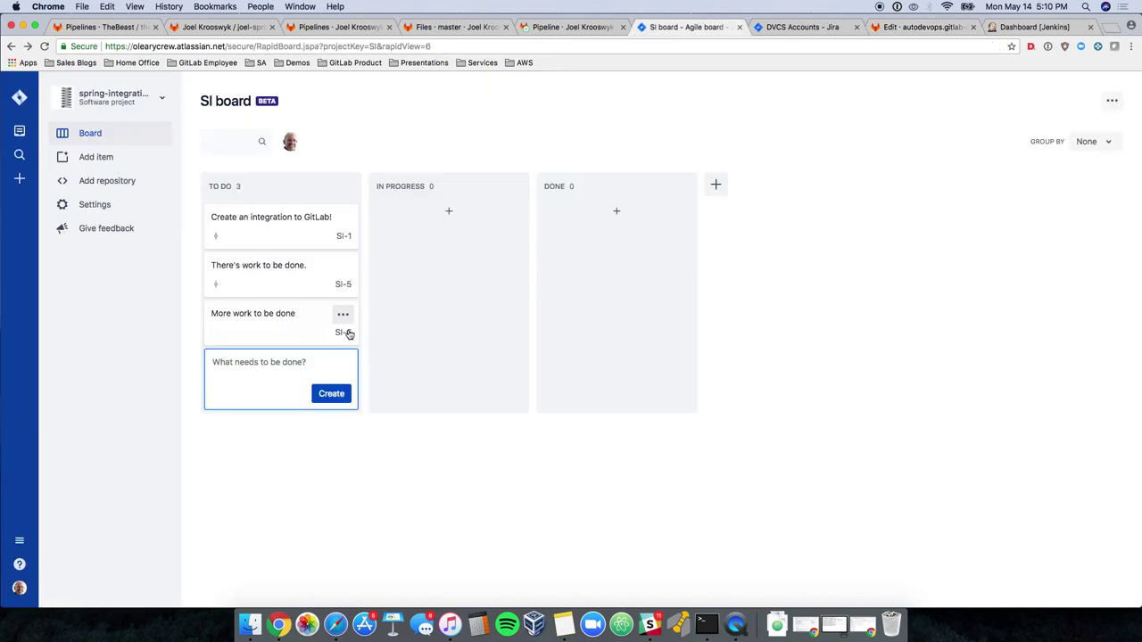
# Step: Commit the edit as 'SI-6 Jira fix' to new branch Jira_SI-6_branch, starting a merge request
pyautogui.click(909, 28)
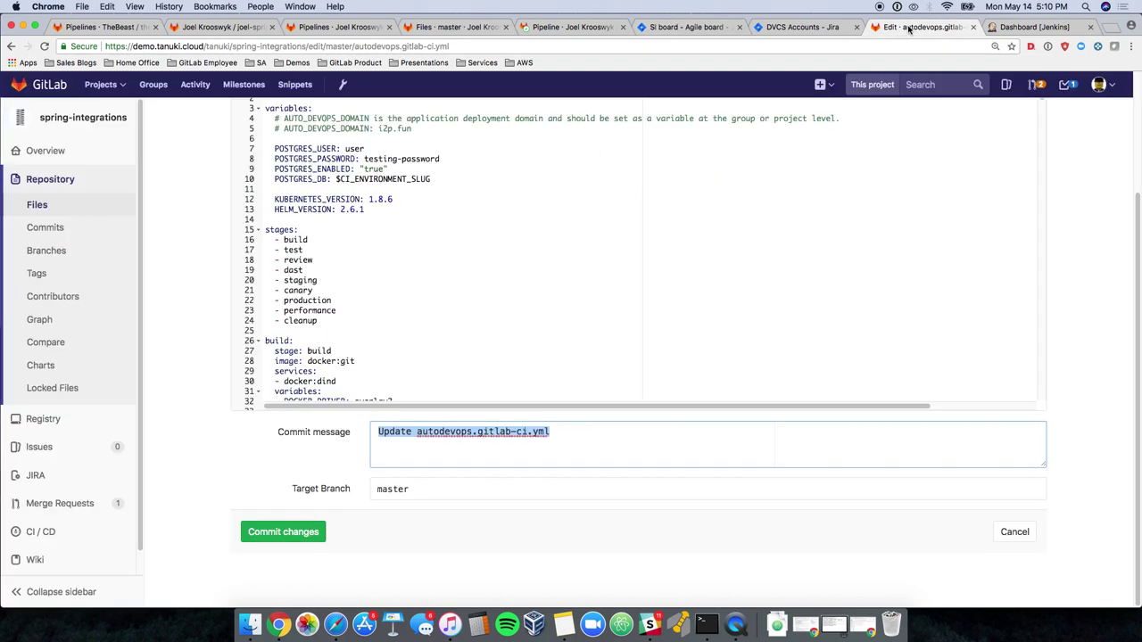
pyautogui.write('S')
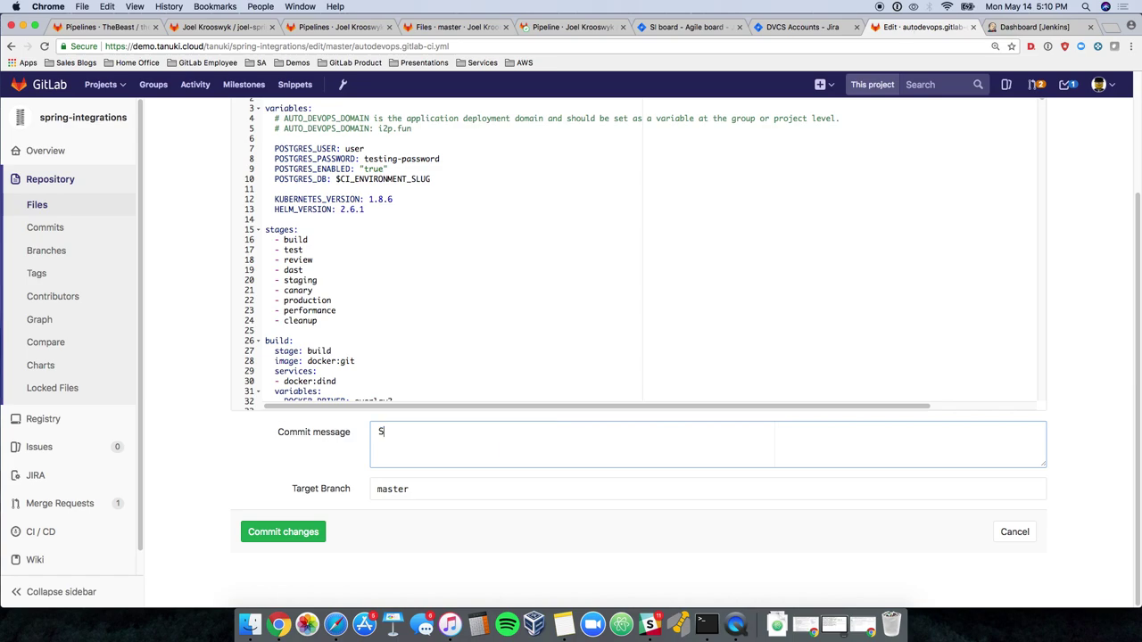
pyautogui.write('I-6 Jira fix')
pyautogui.press('Tab')
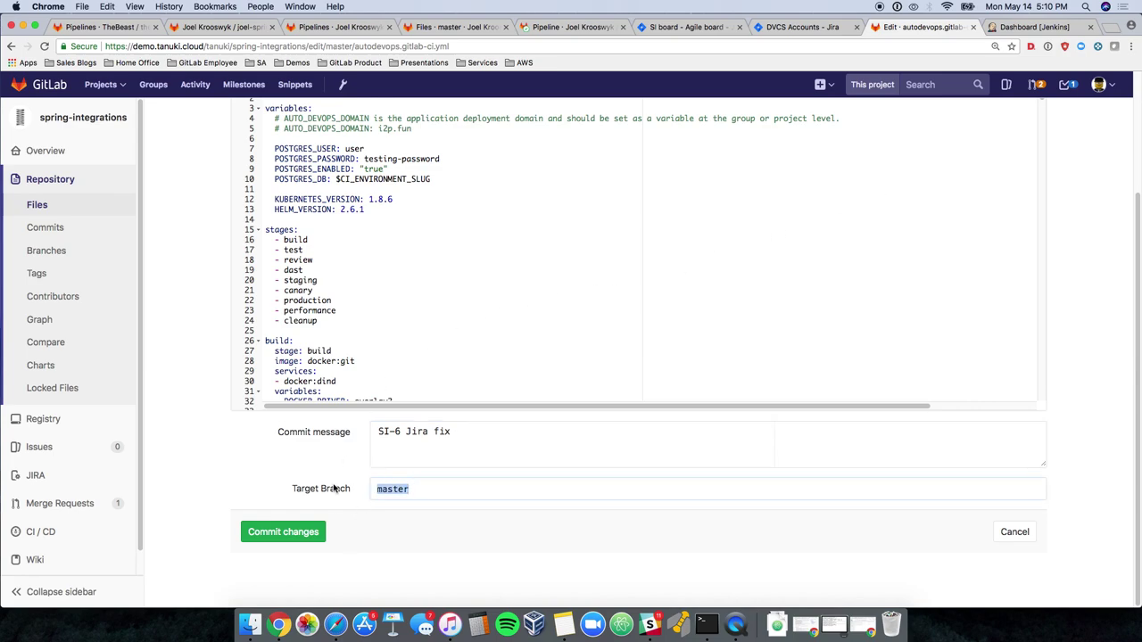
pyautogui.write('S')
pyautogui.press('BackSpace')
pyautogui.write('J')
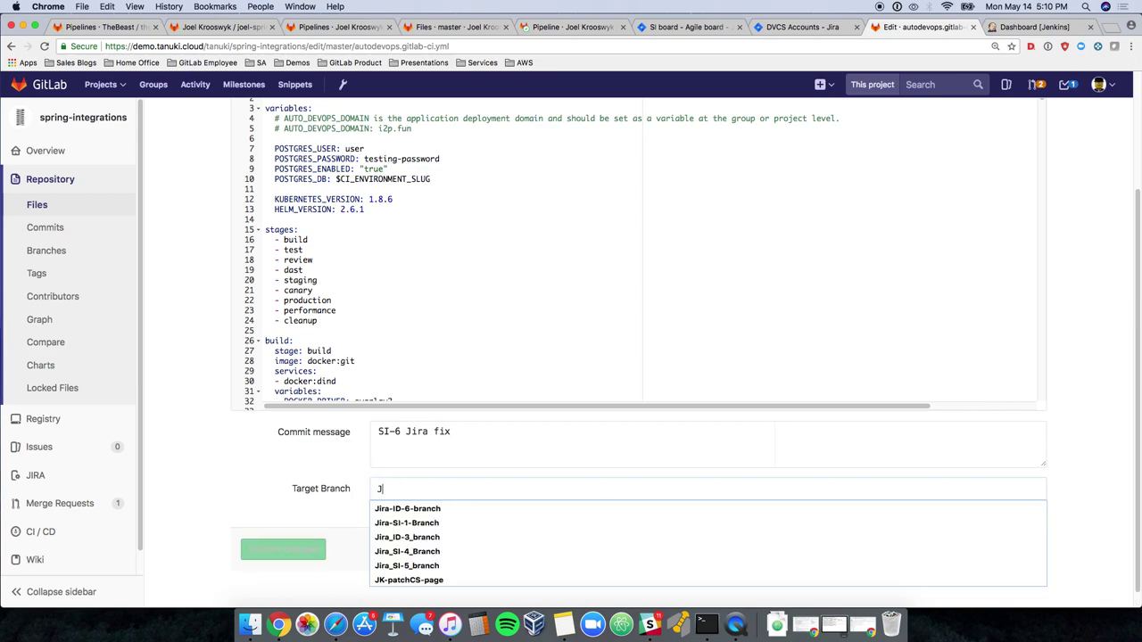
pyautogui.write('ira_SI')
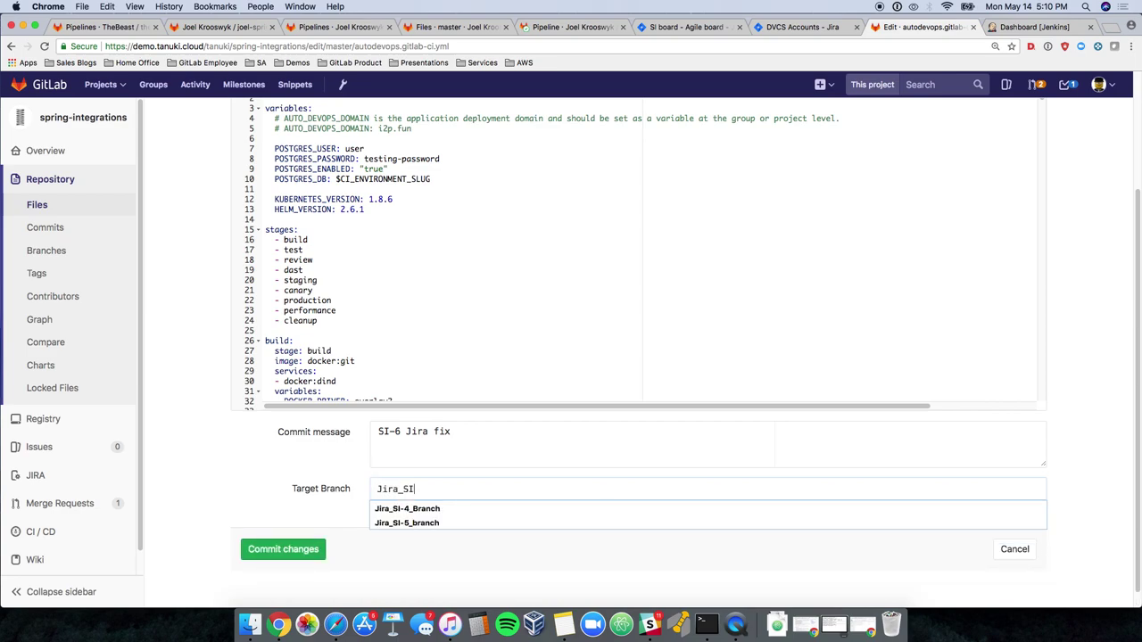
pyautogui.write('-6_branch')
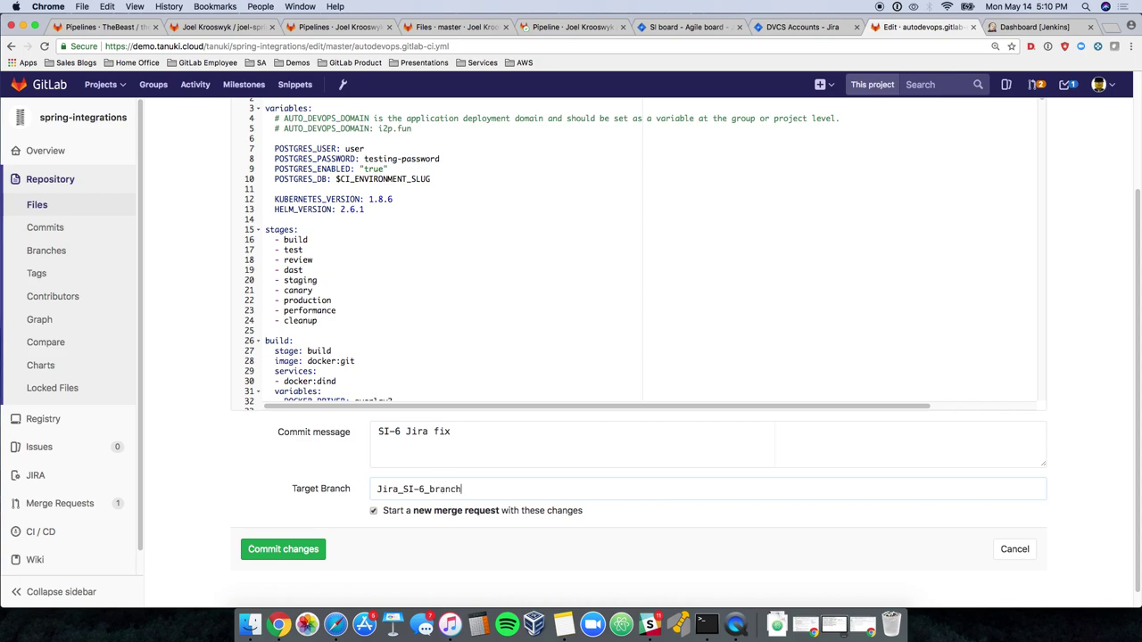
pyautogui.click(284, 549)
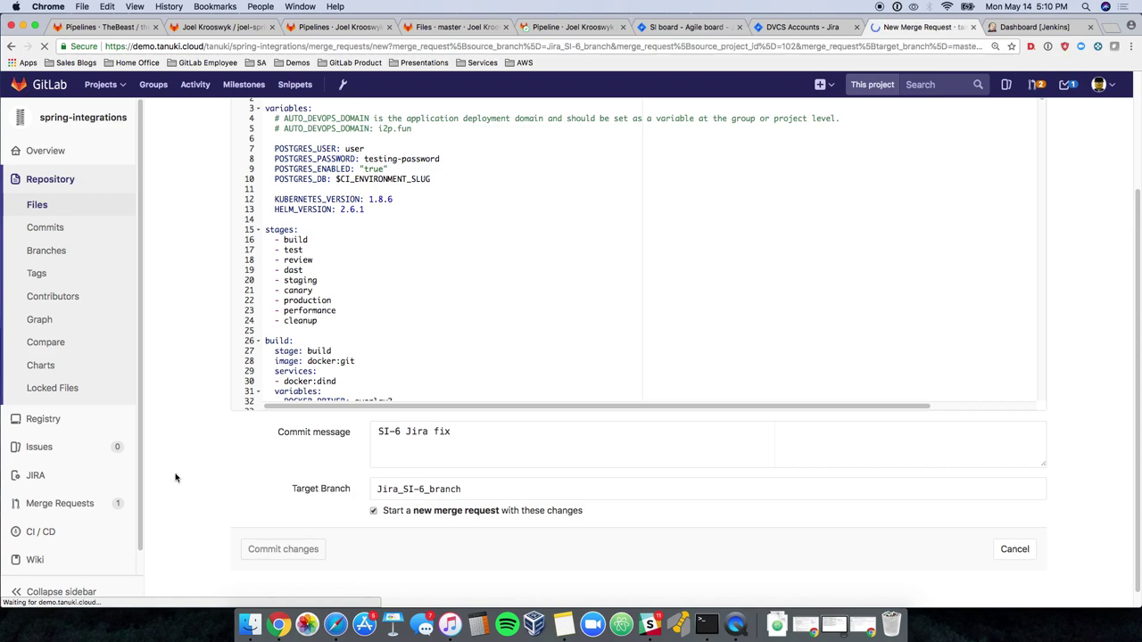
# Step: Describe the merge request as 'Resolves SI-', assign it to yourself and submit it
pyautogui.click(426, 374)
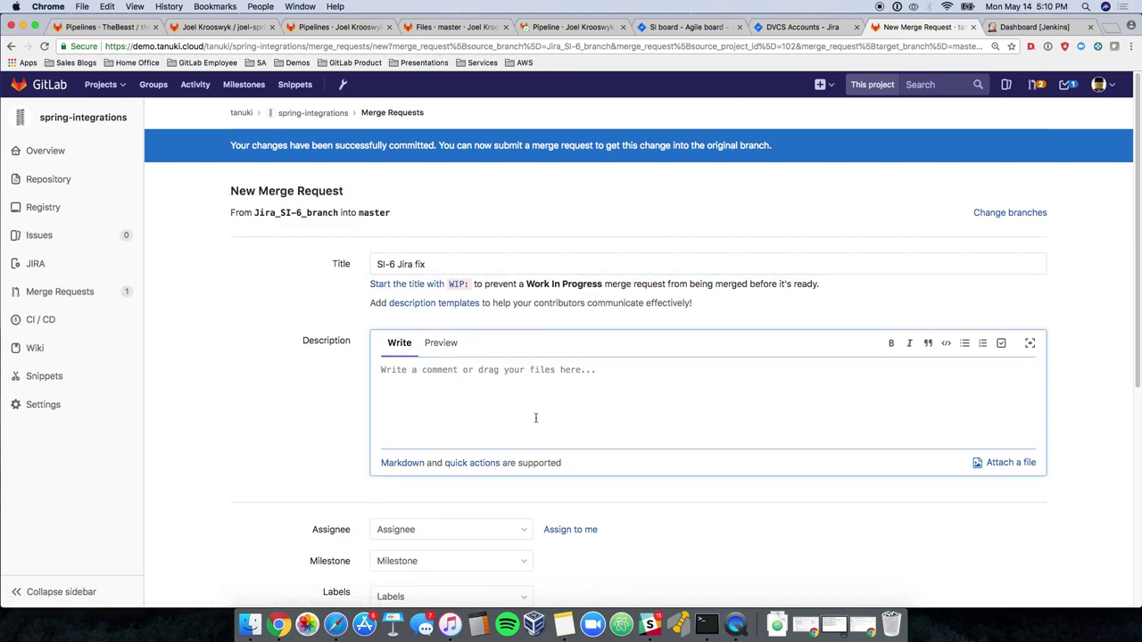
pyautogui.write('Resolves SI-6')
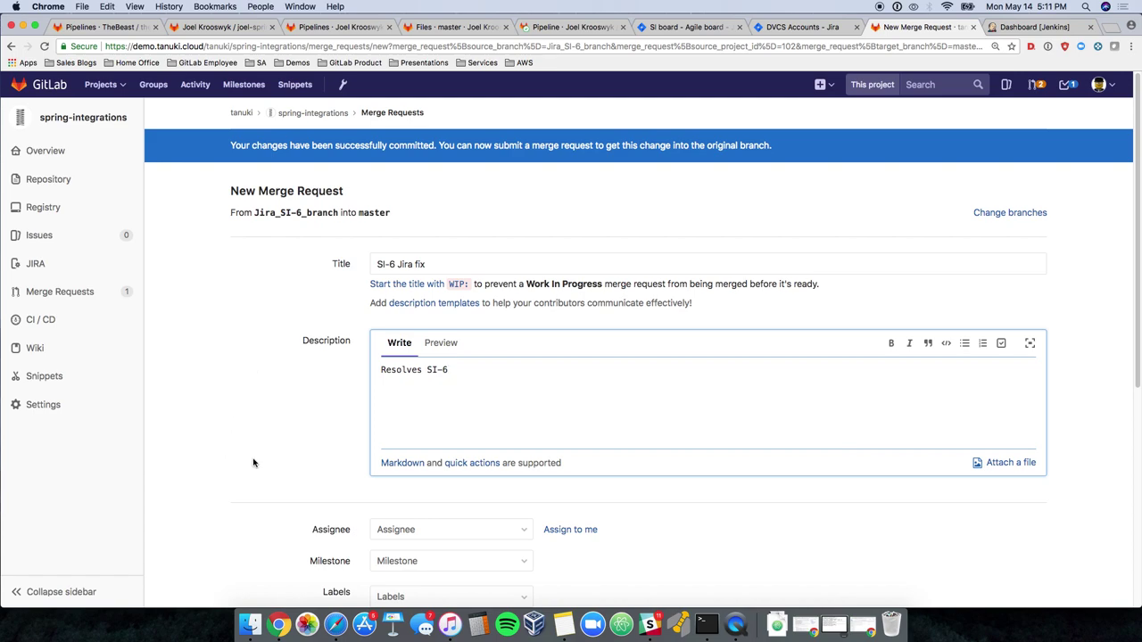
pyautogui.scroll(-3, 255, 461)
pyautogui.click(571, 398)
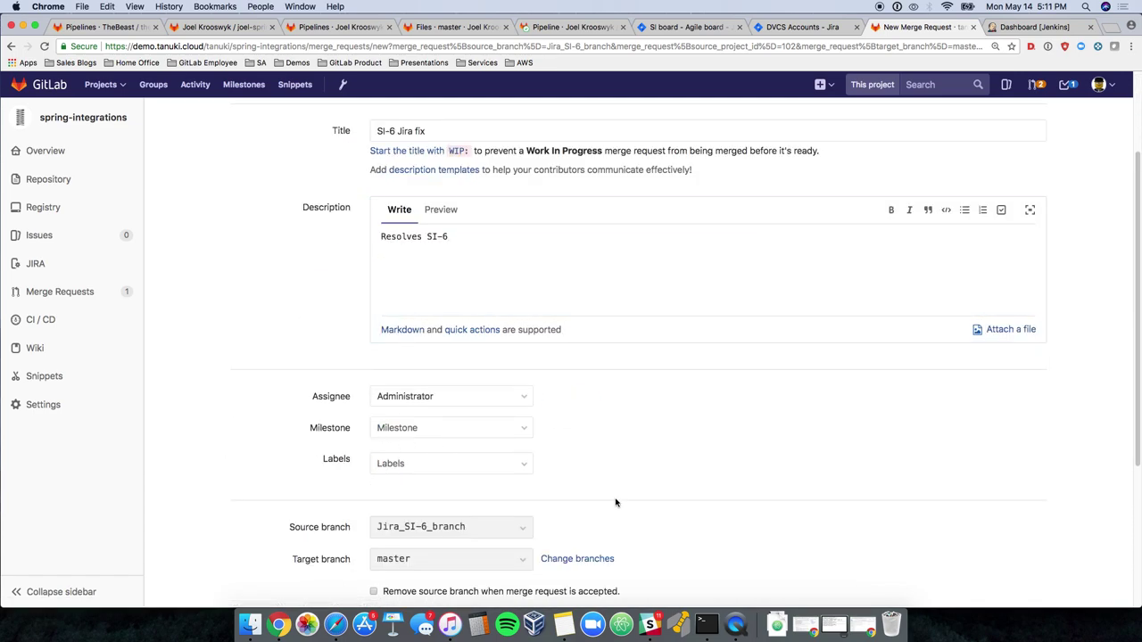
pyautogui.scroll(-5, 255, 512)
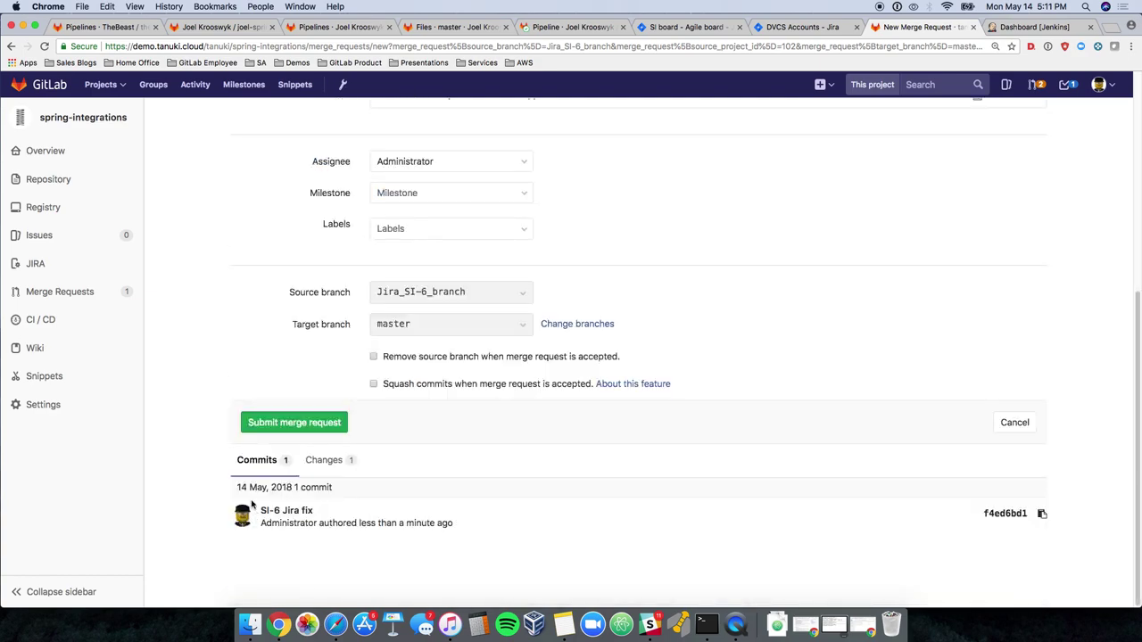
pyautogui.click(281, 426)
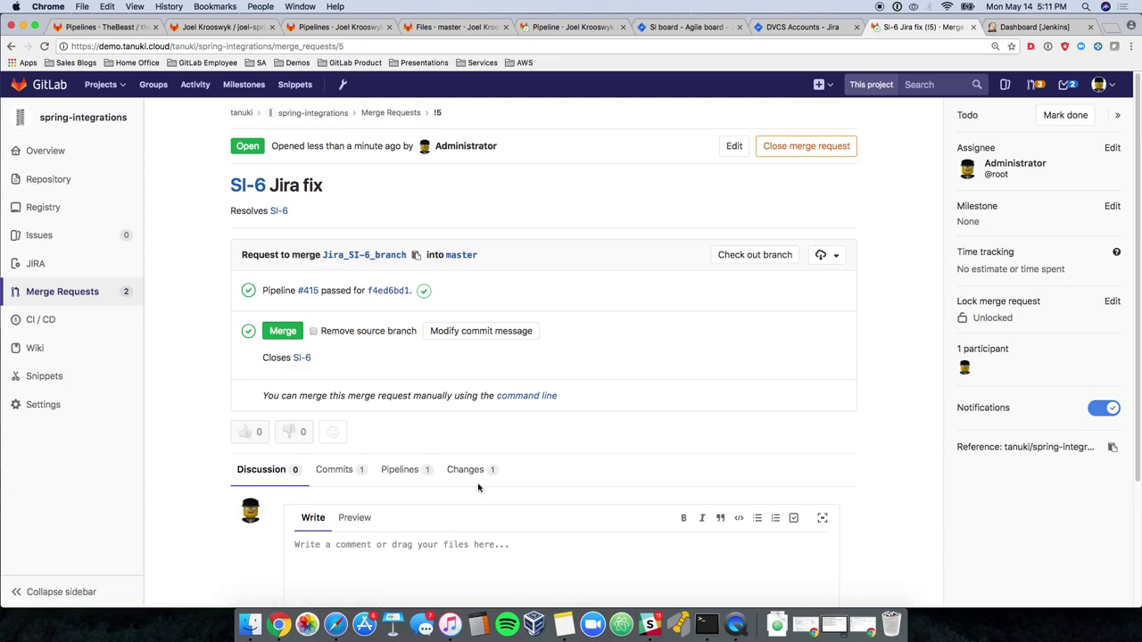
# Step: Sync spring-integrations in Jira DVCS, view SI-6's linked Jira_SI-6_branch, and open the repository in GitLab
pyautogui.click(792, 30)
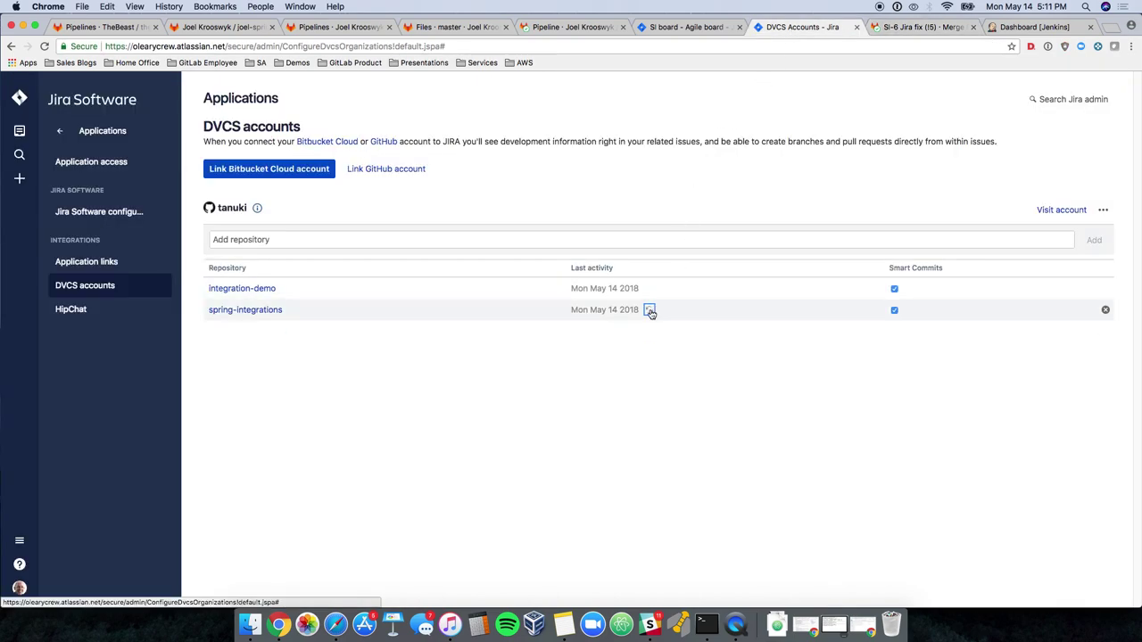
pyautogui.click(649, 311)
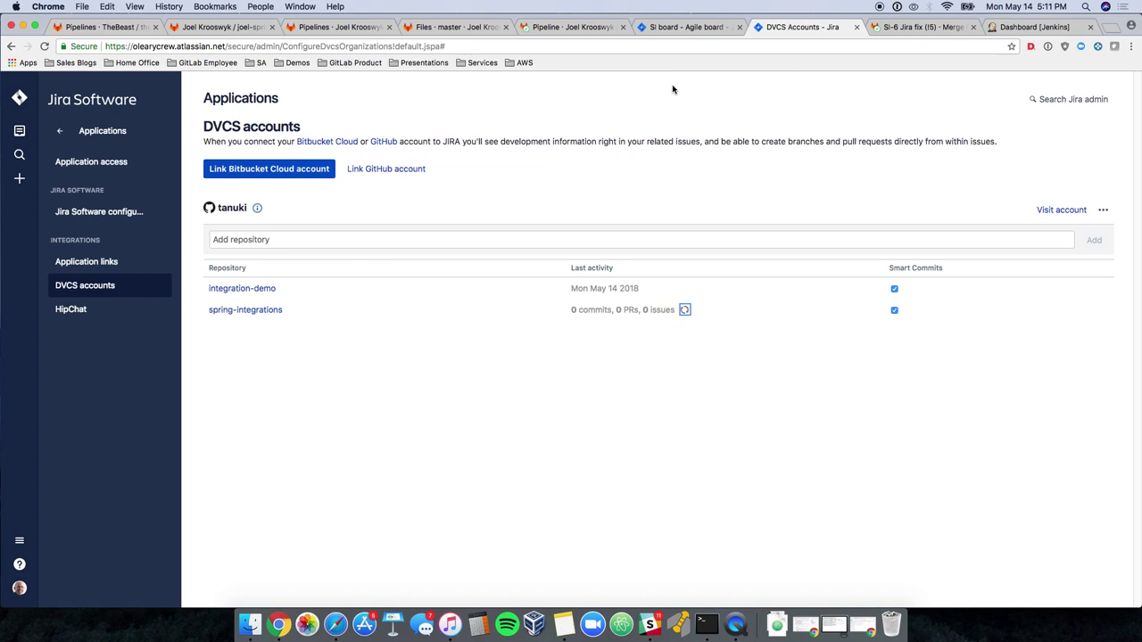
pyautogui.click(680, 28)
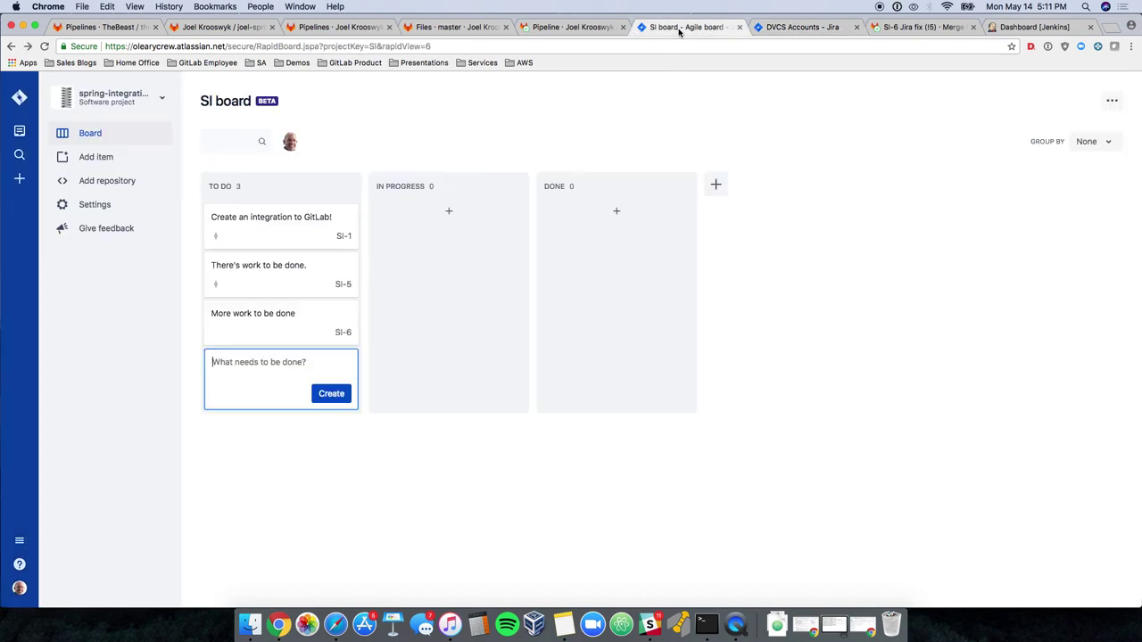
pyautogui.click(273, 318)
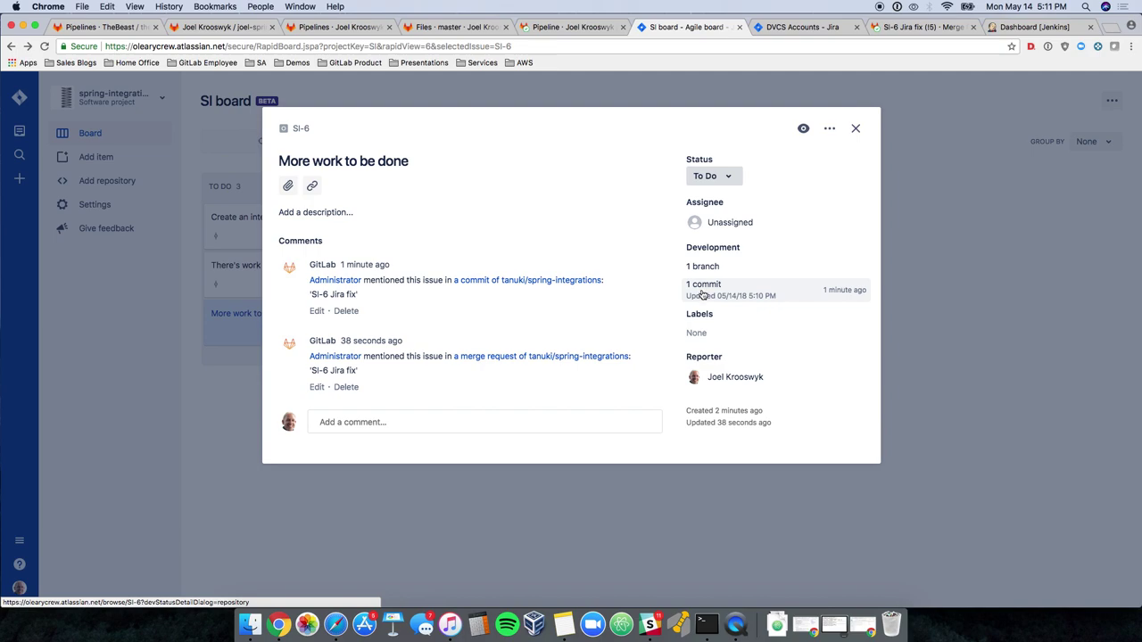
pyautogui.click(704, 267)
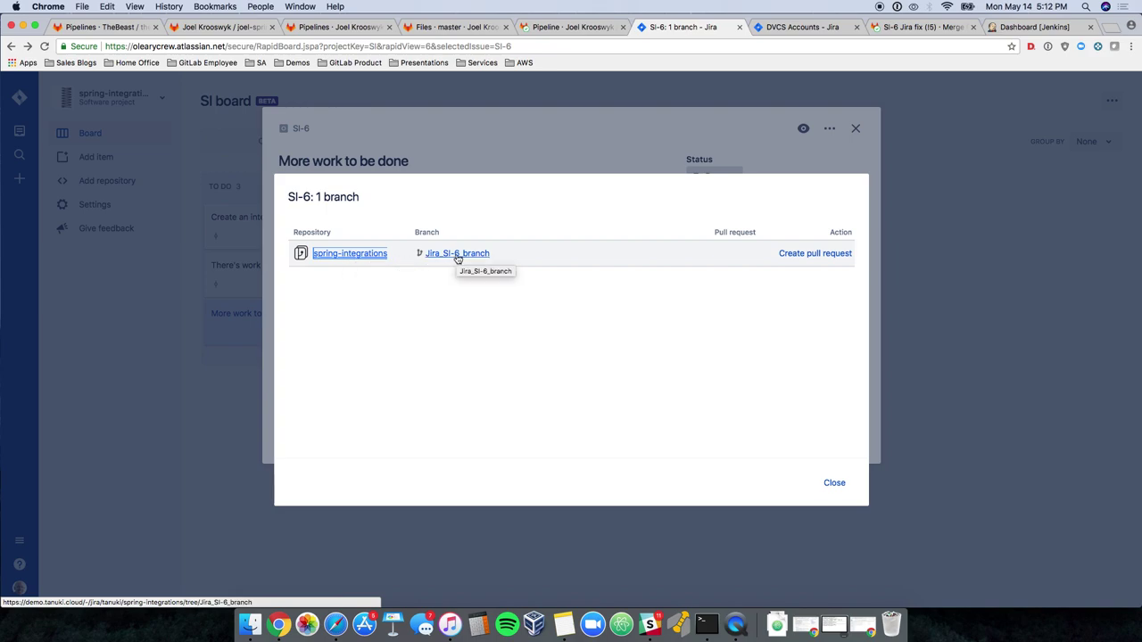
pyautogui.click(344, 258)
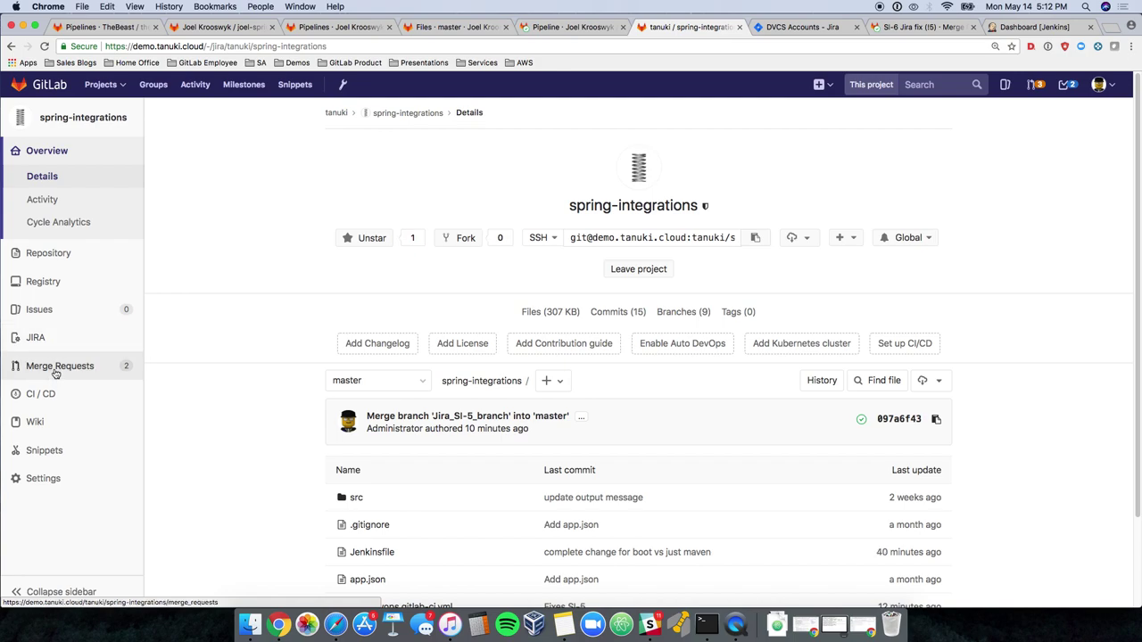
# Step: Check pipeline #415 of the 'SI-6 Jira fix' merge request
pyautogui.click(56, 374)
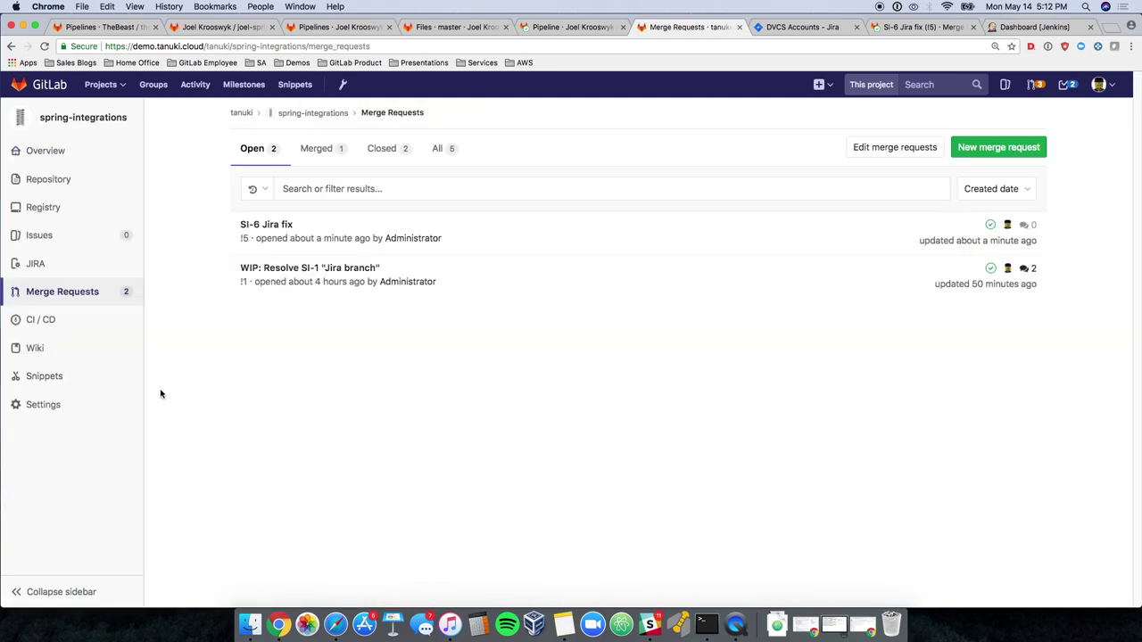
pyautogui.click(279, 228)
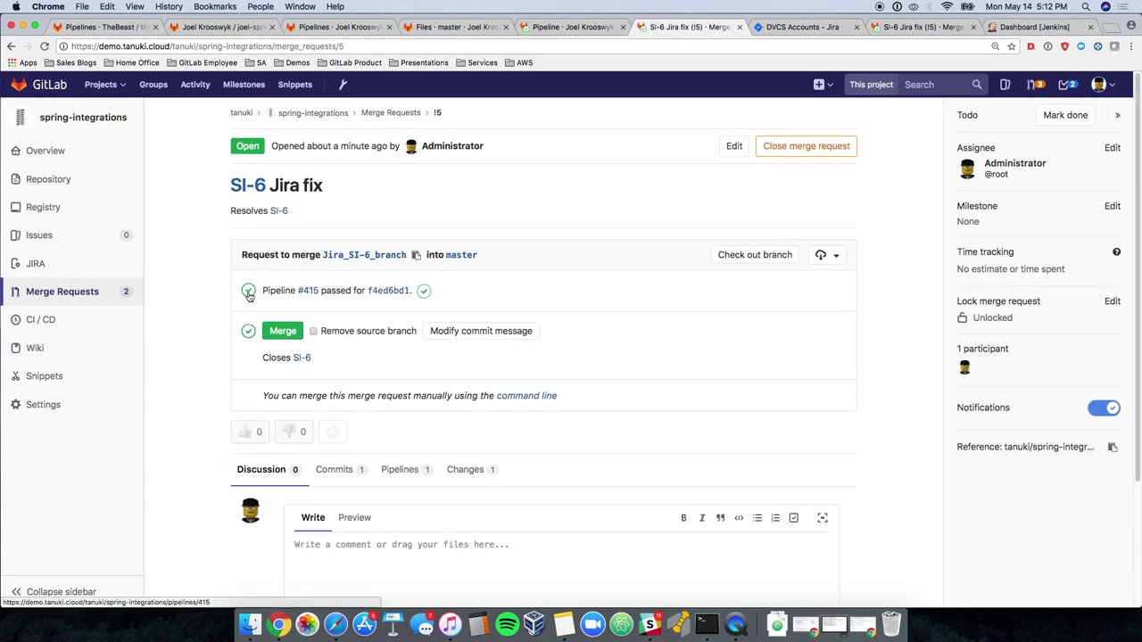
pyautogui.click(249, 294)
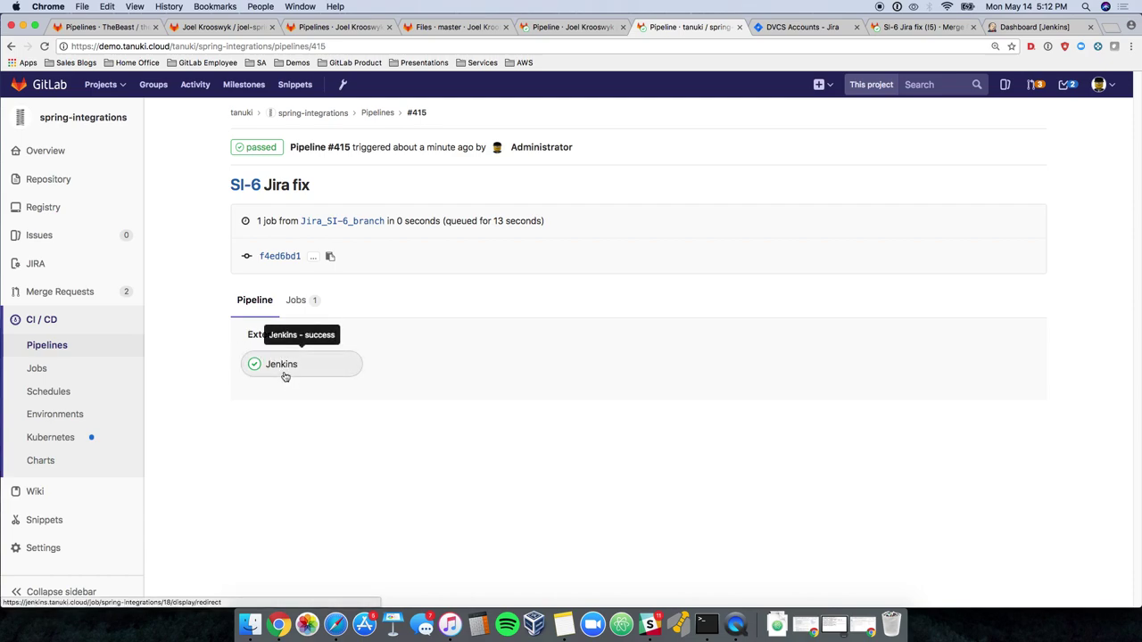
# Step: Review the project's Jenkins CI integration settings
pyautogui.moveTo(75, 554)
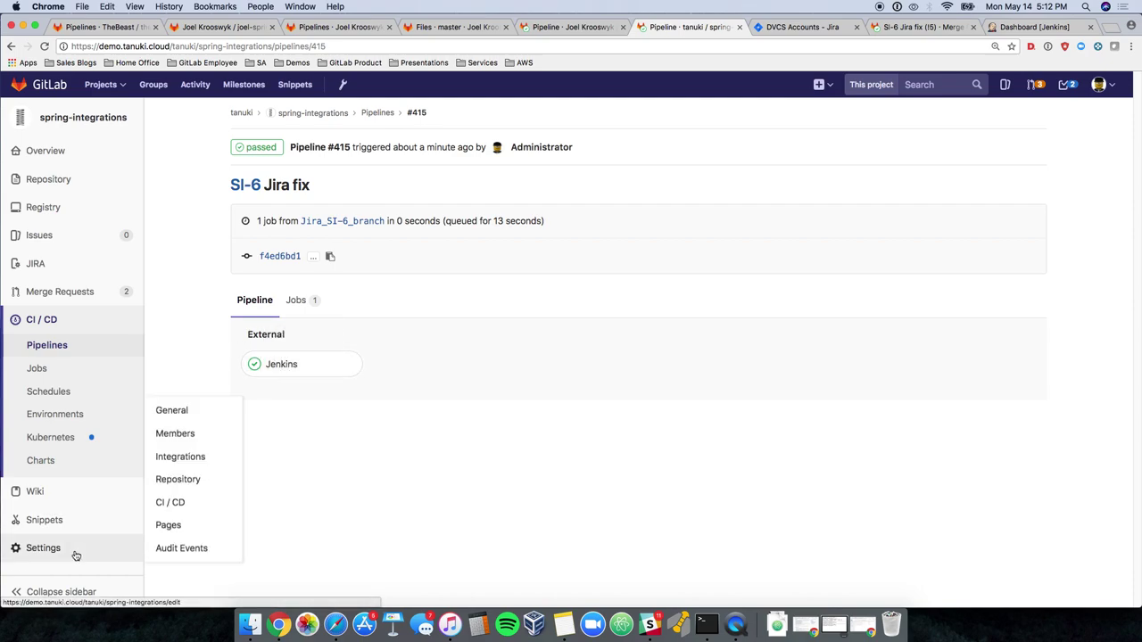
pyautogui.click(183, 459)
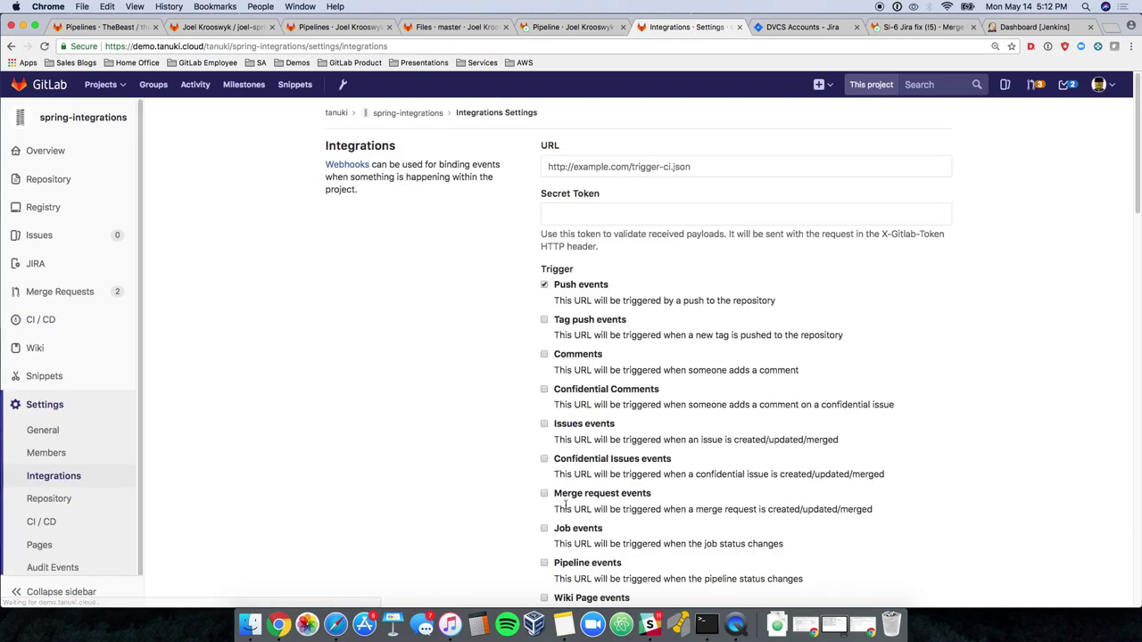
pyautogui.scroll(-15, 496, 537)
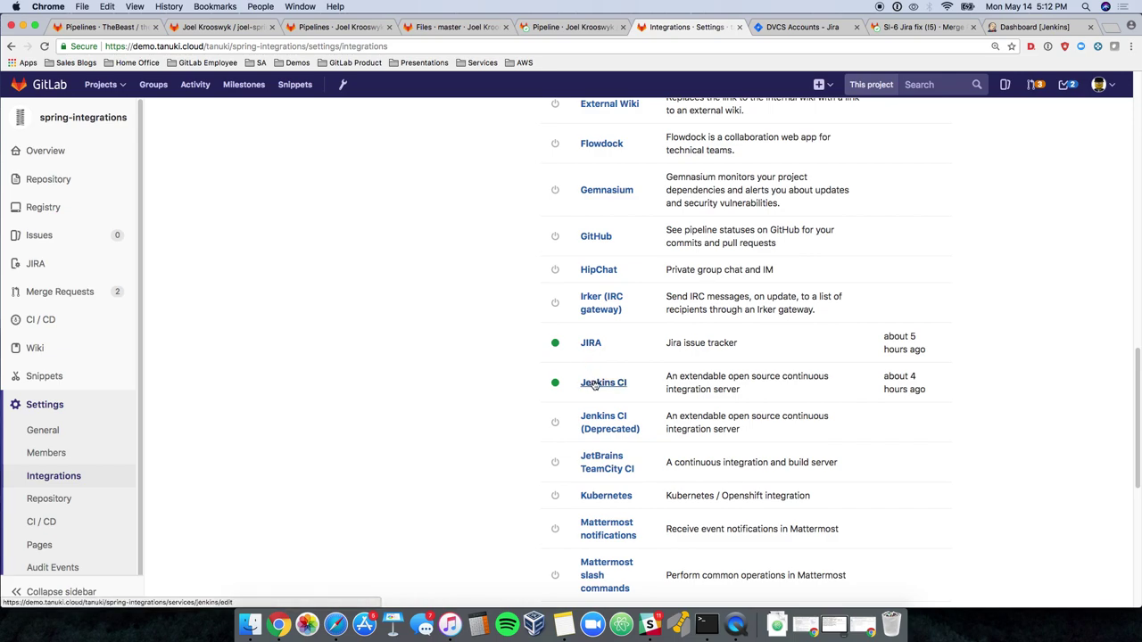
pyautogui.click(595, 382)
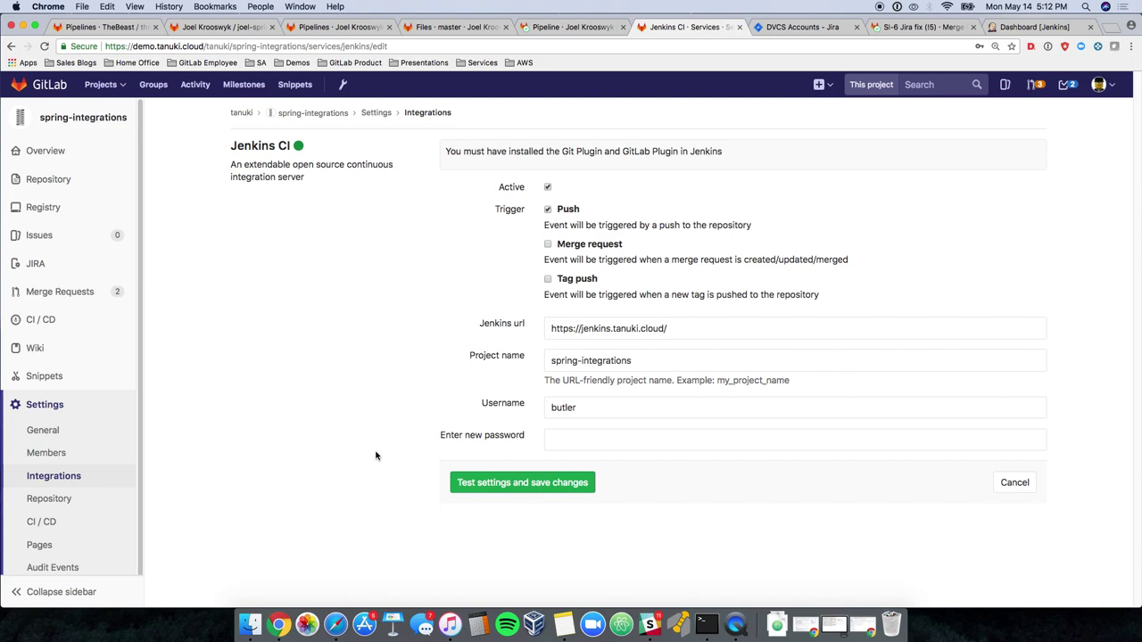
# Step: Go from passed pipeline #415 in the Pipelines list to its Jenkins job
pyautogui.moveTo(120, 325)
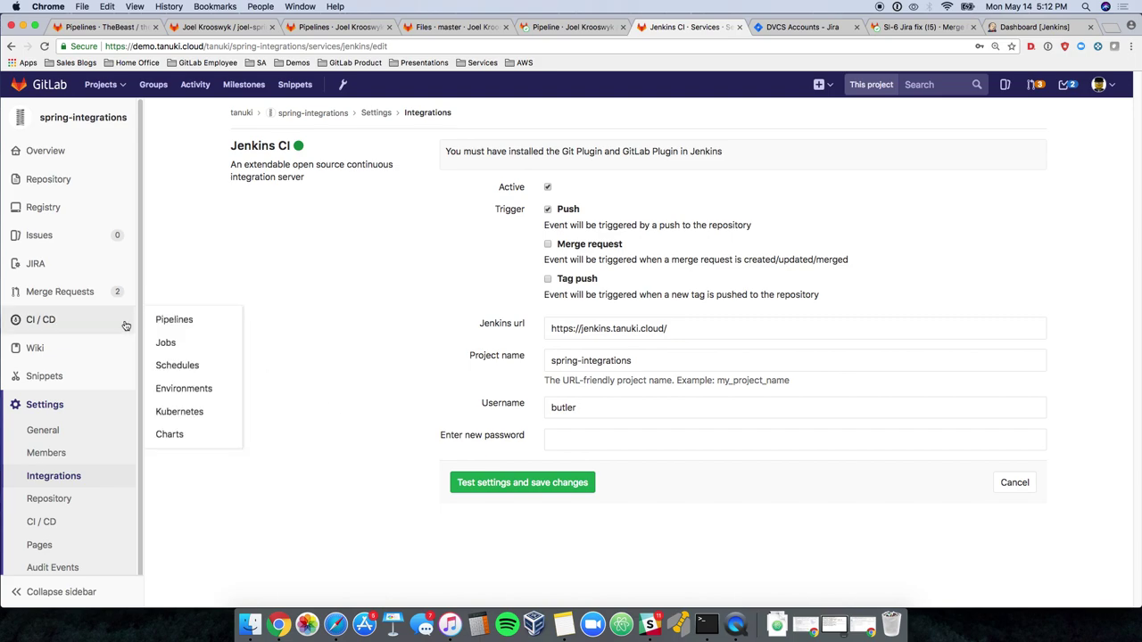
pyautogui.click(176, 323)
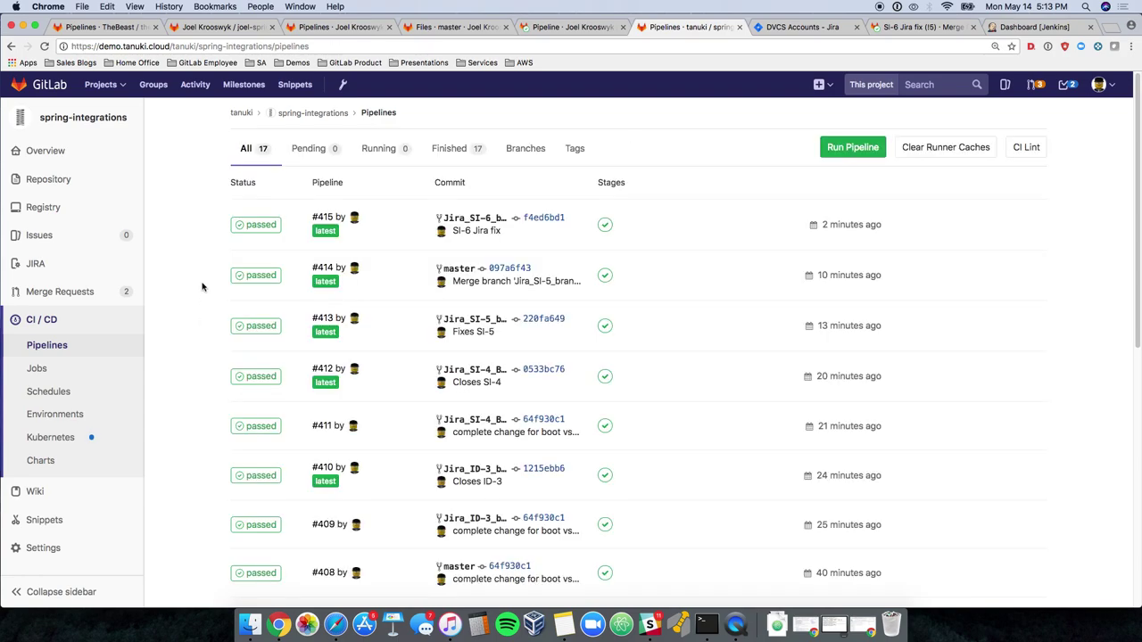
pyautogui.click(257, 229)
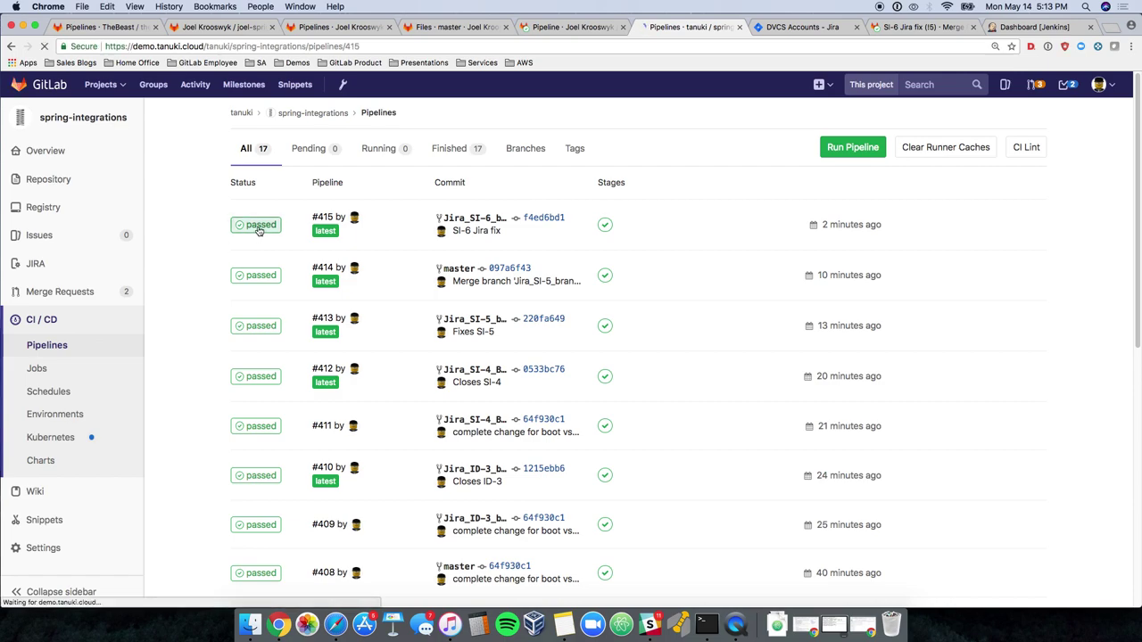
pyautogui.click(285, 365)
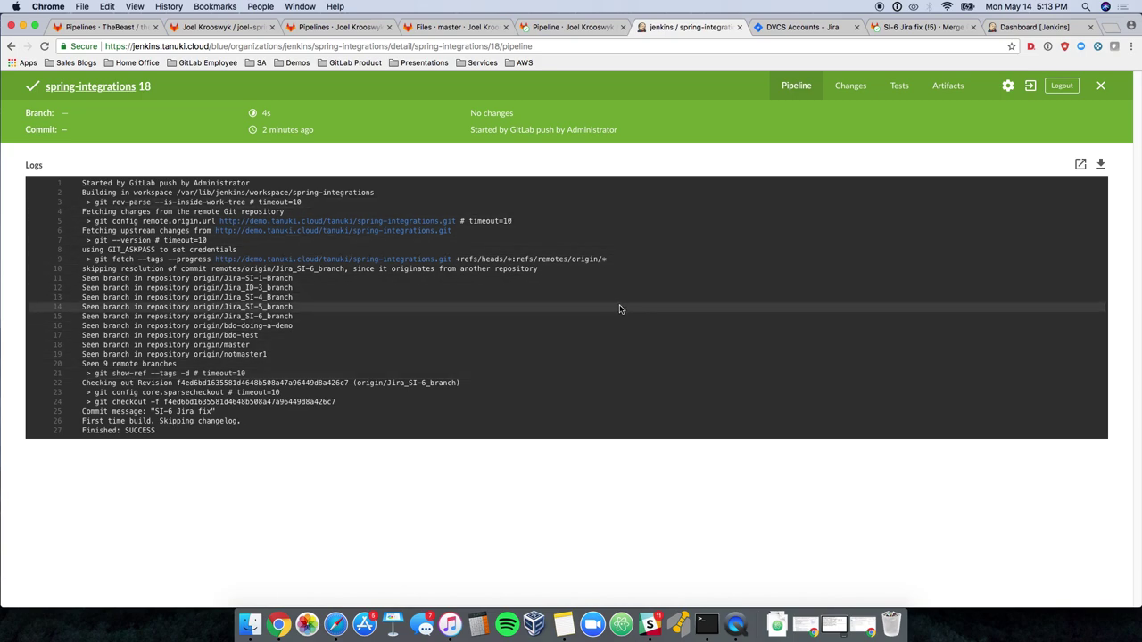
# Step: Open the spring-integrations job from the Jenkins Dashboard to see build #18 as last successful
pyautogui.click(1004, 29)
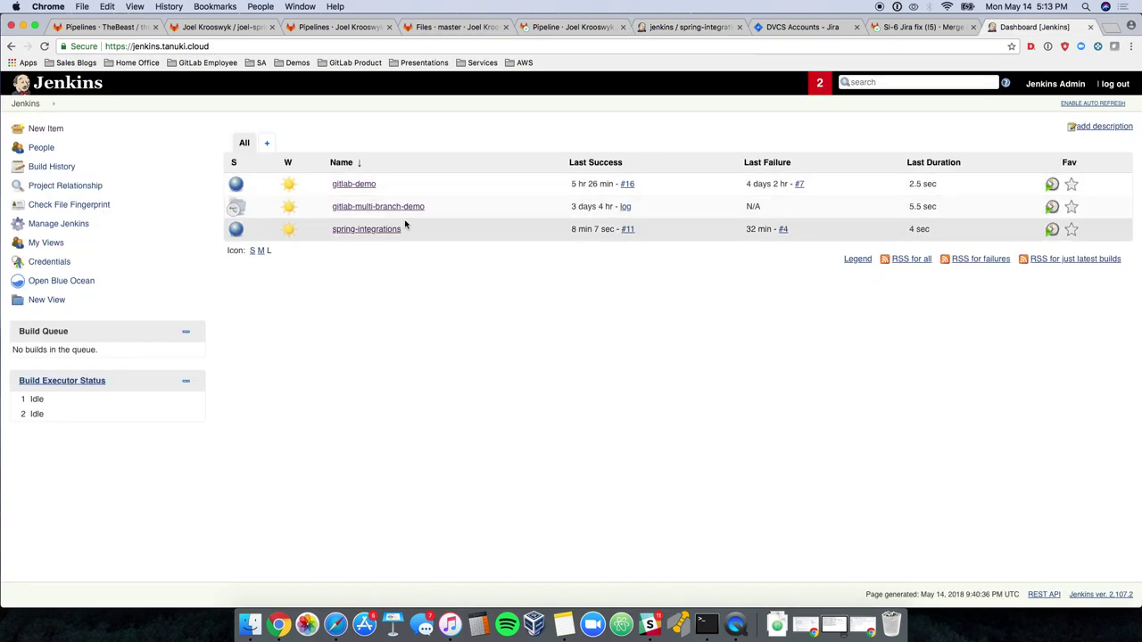
pyautogui.click(372, 233)
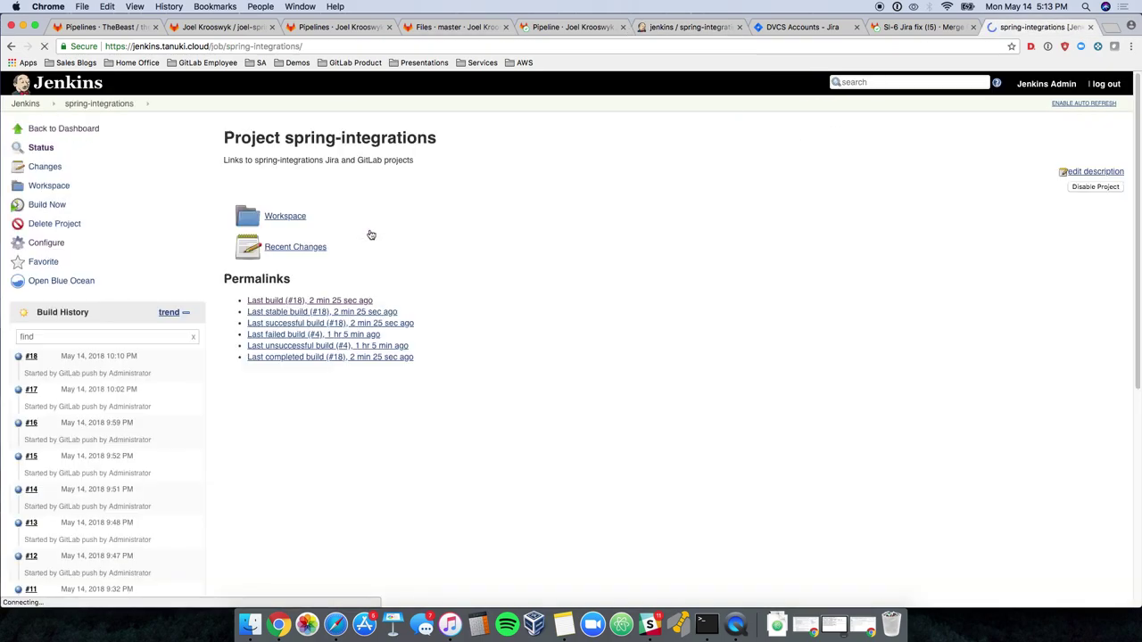
pyautogui.scroll(-5, 250, 413)
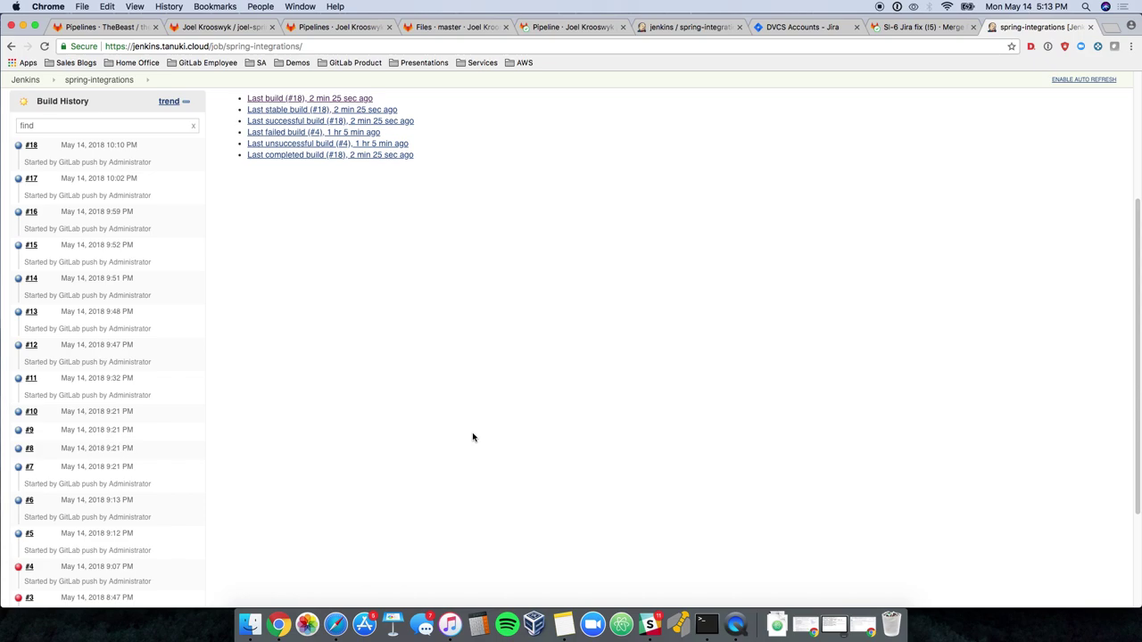
pyautogui.scroll(3, 473, 437)
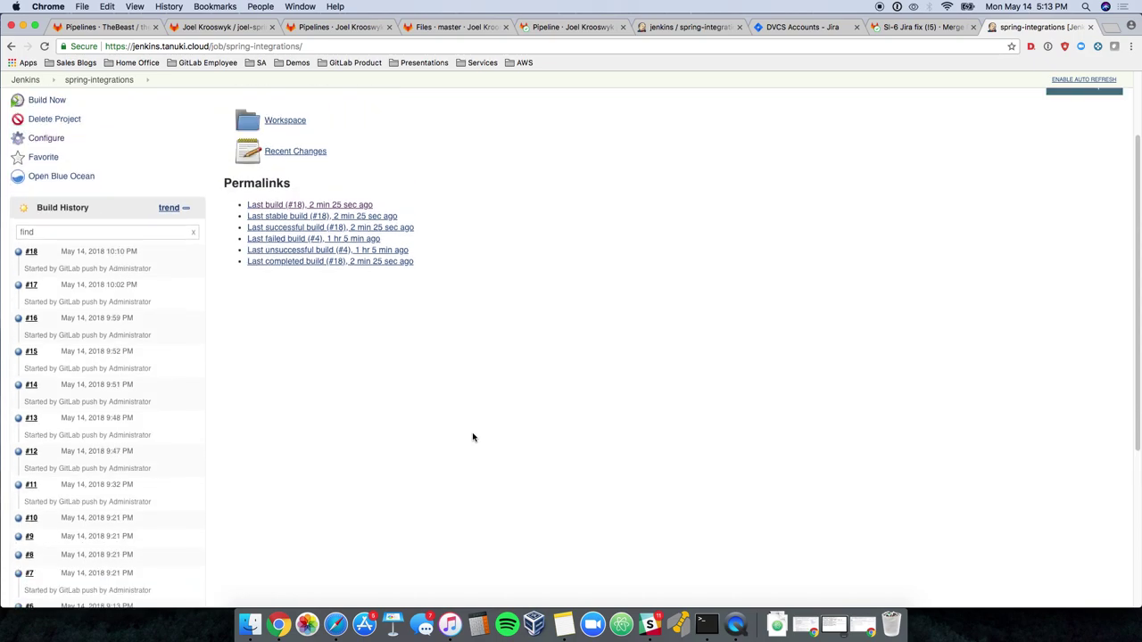